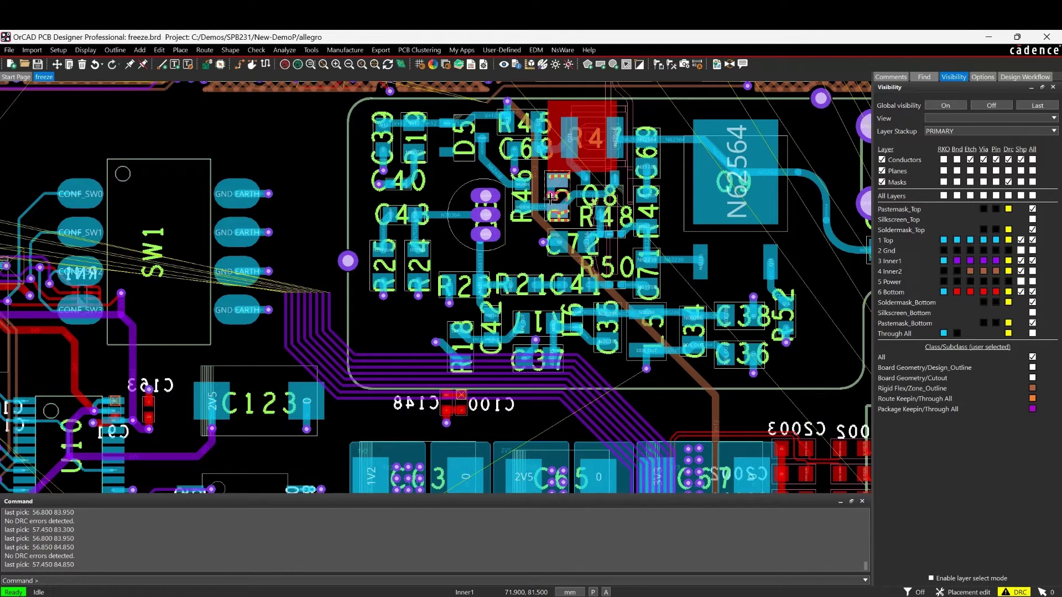
# - Start a rectangular shape, review its Shape Fill Type list leaving Dynamic copper, then cancel it
pyautogui.click(601, 64)
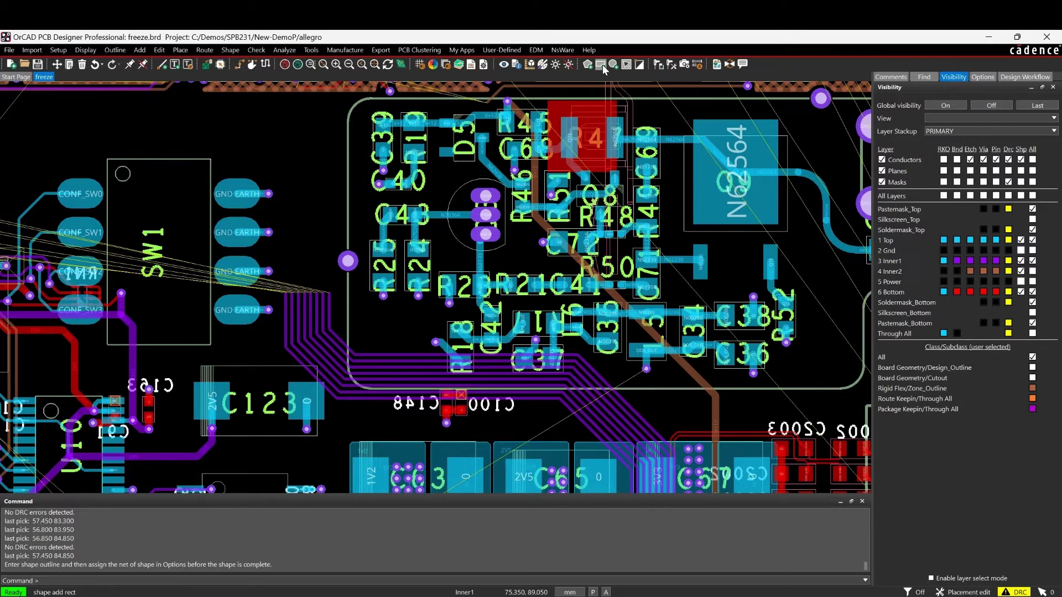
pyautogui.click(983, 77)
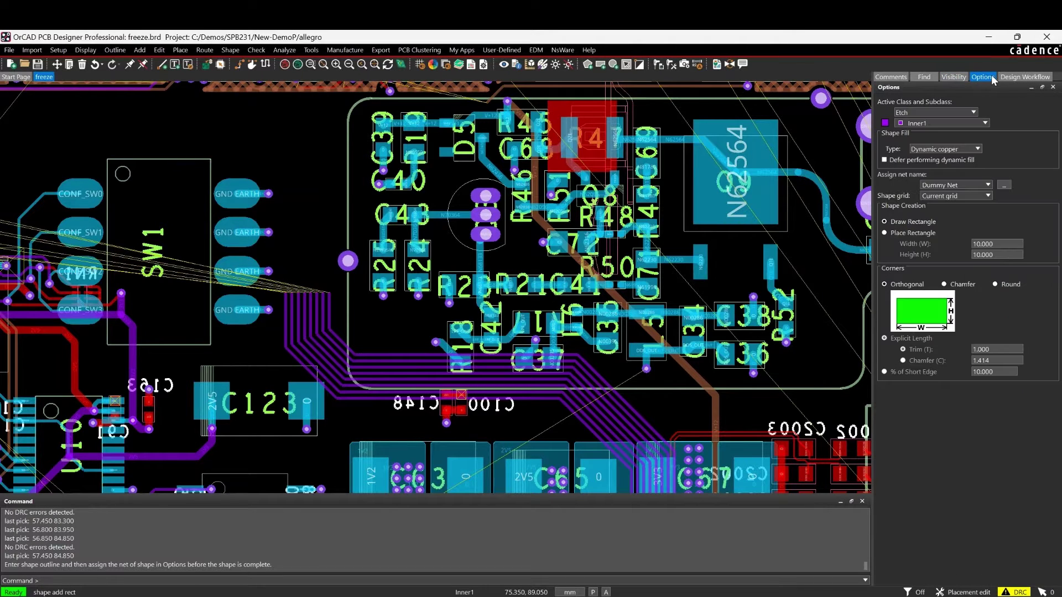
pyautogui.click(944, 151)
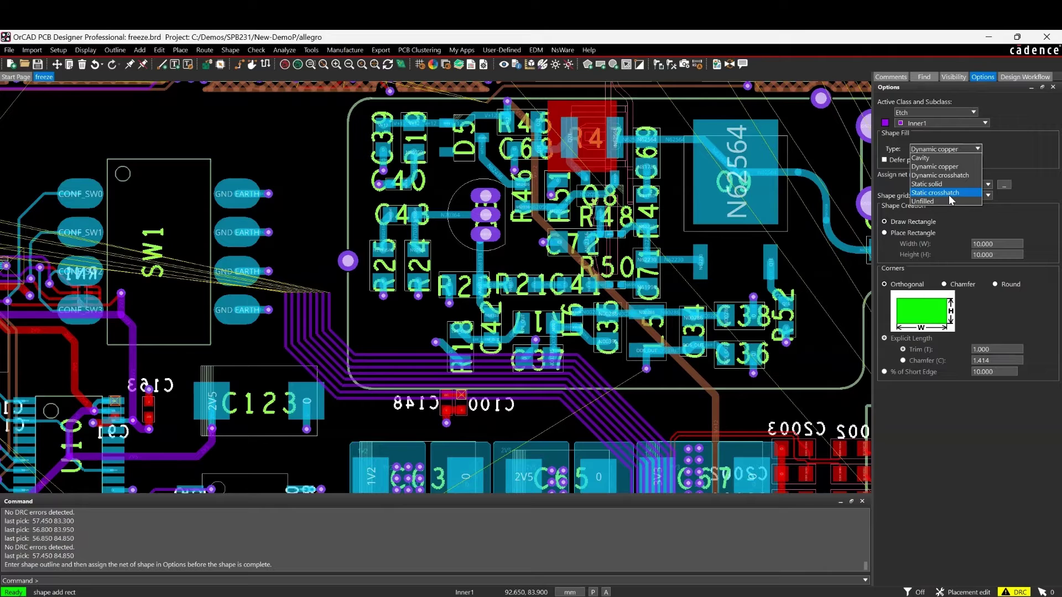
pyautogui.click(993, 226)
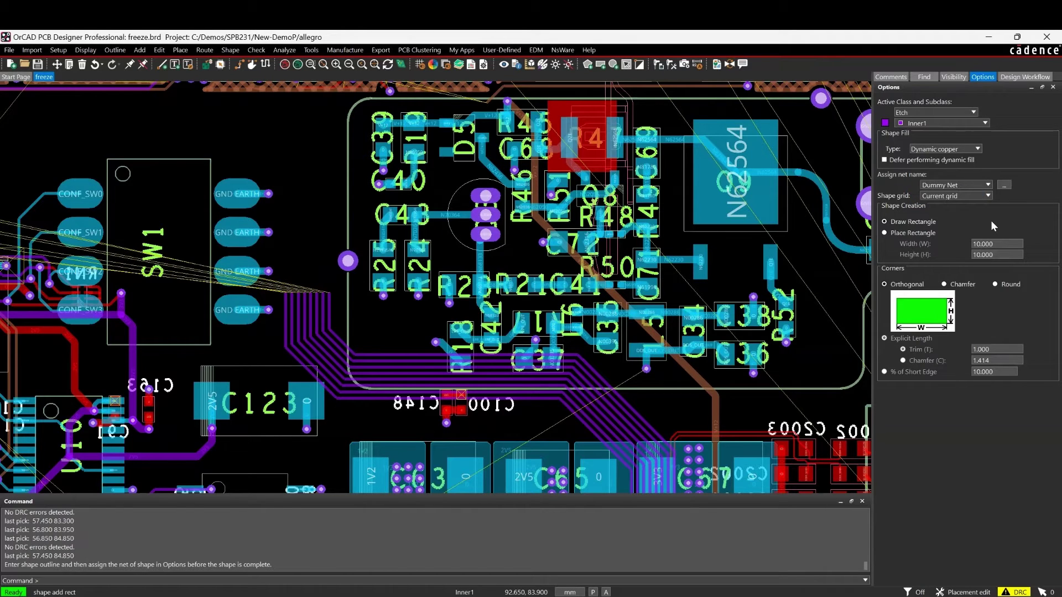
pyautogui.rightClick(274, 126)
pyautogui.click(280, 127)
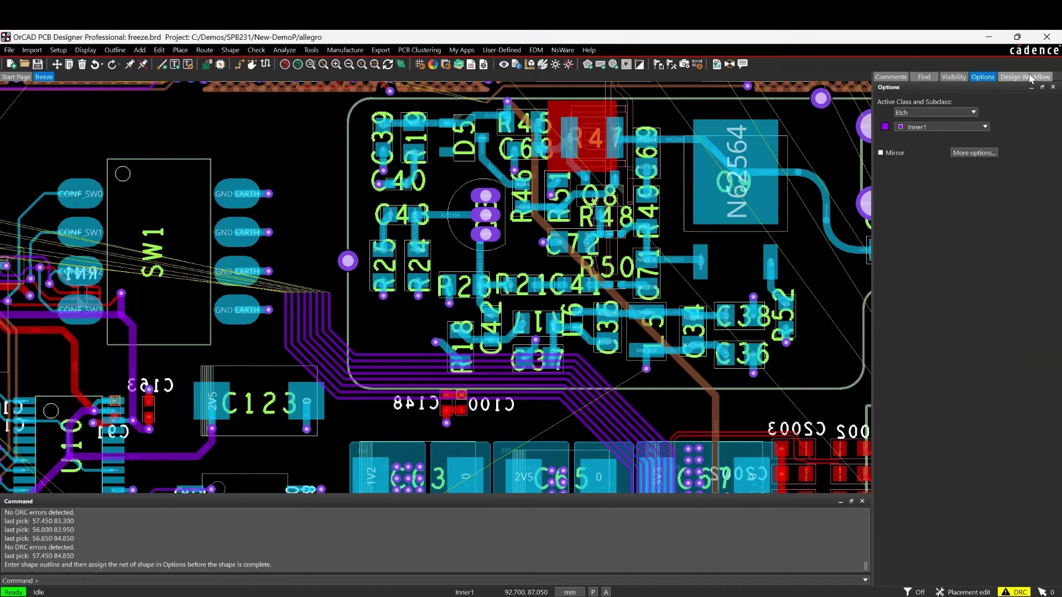
# - Tick the All visibility checkbox on the 2 Gnd layer so the GND EARTH plane shows
pyautogui.click(954, 77)
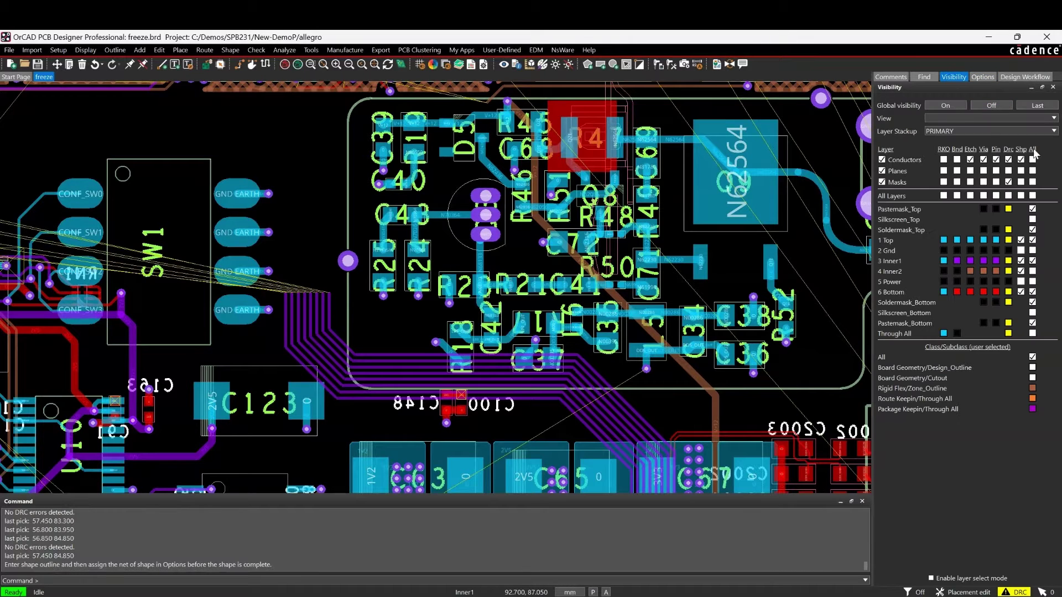
pyautogui.click(1032, 250)
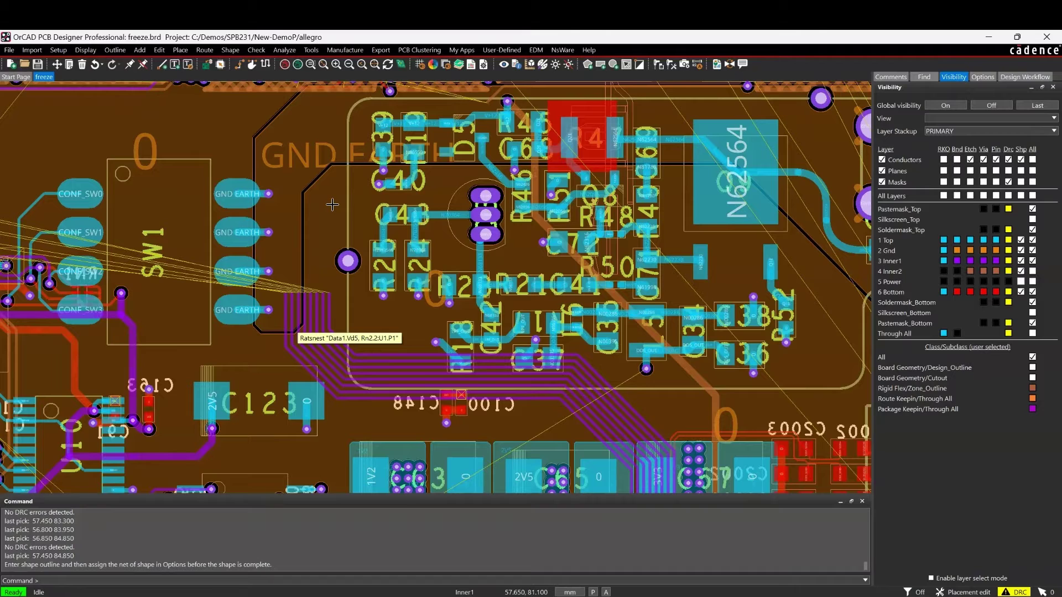
# - Route the DATA1.VD7 trace with Add Connect and place a via to change layers
pyautogui.click(239, 64)
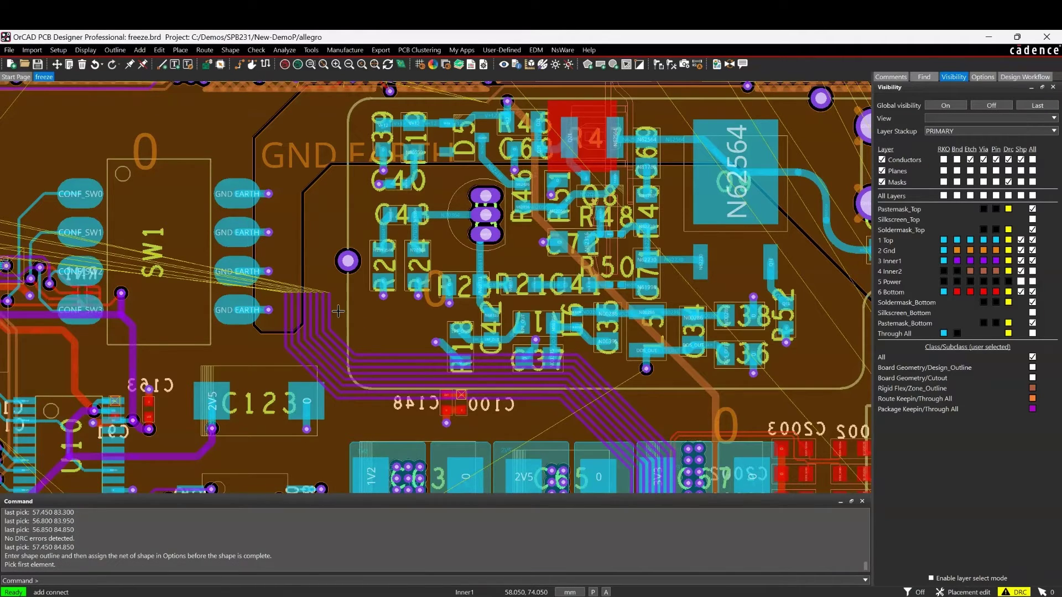
pyautogui.click(323, 294)
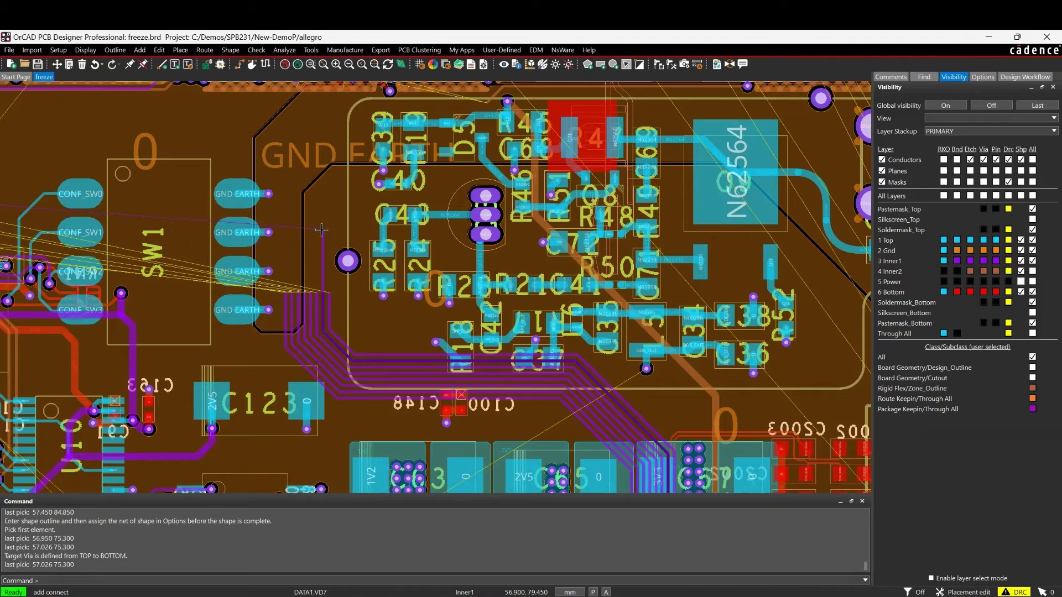
pyautogui.doubleClick(324, 229)
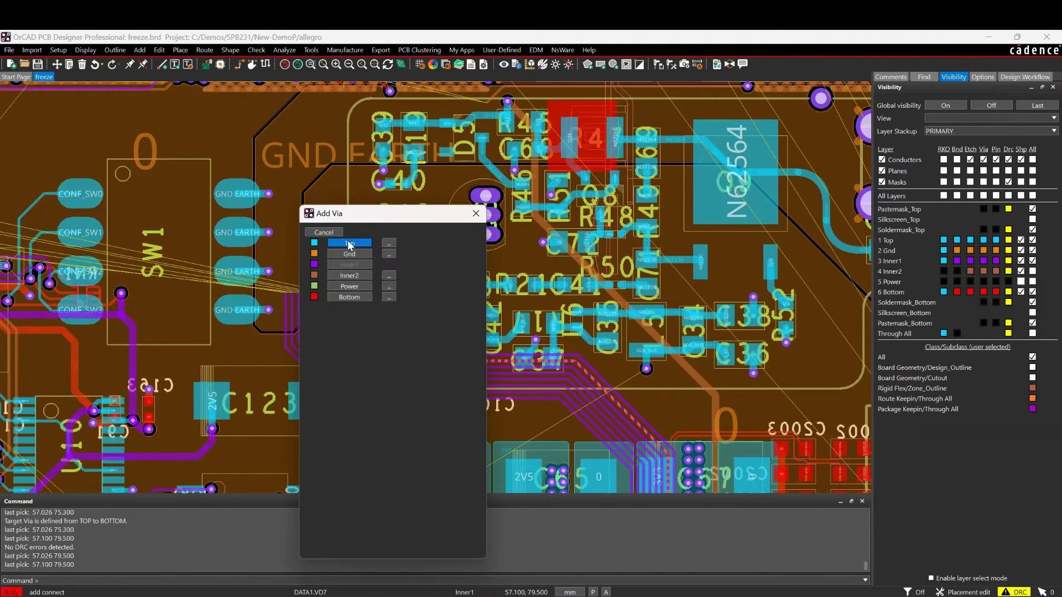
pyautogui.click(350, 242)
pyautogui.scroll(3, 361, 254)
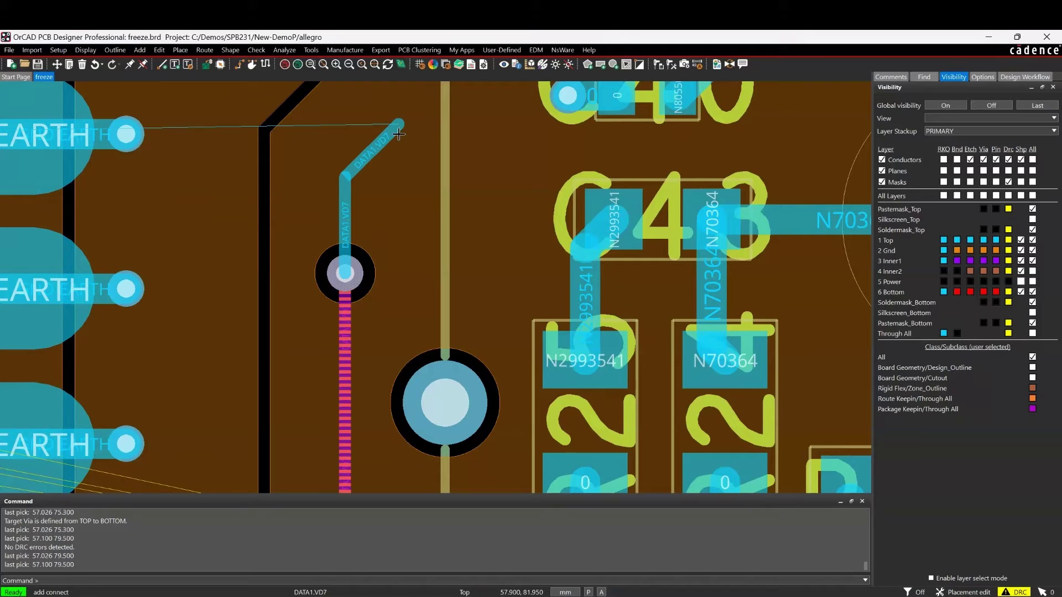
# - Undo the via with Oops, then finish the DATA1.VD7 route with Done
pyautogui.rightClick(345, 146)
pyautogui.click(363, 166)
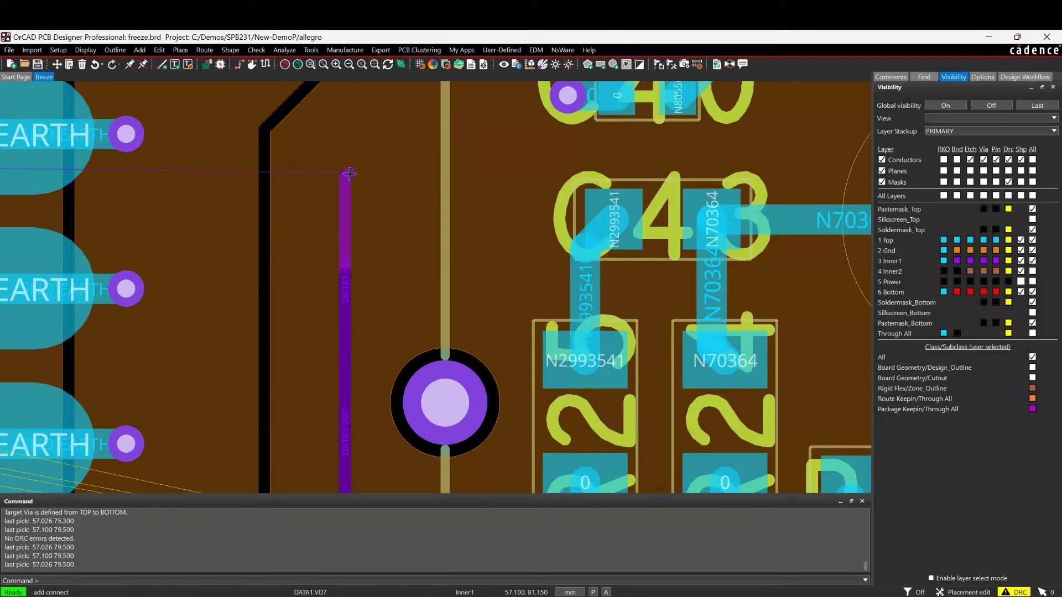
pyautogui.rightClick(349, 173)
pyautogui.click(361, 186)
pyautogui.scroll(-2, 352, 173)
pyautogui.rightClick(354, 172)
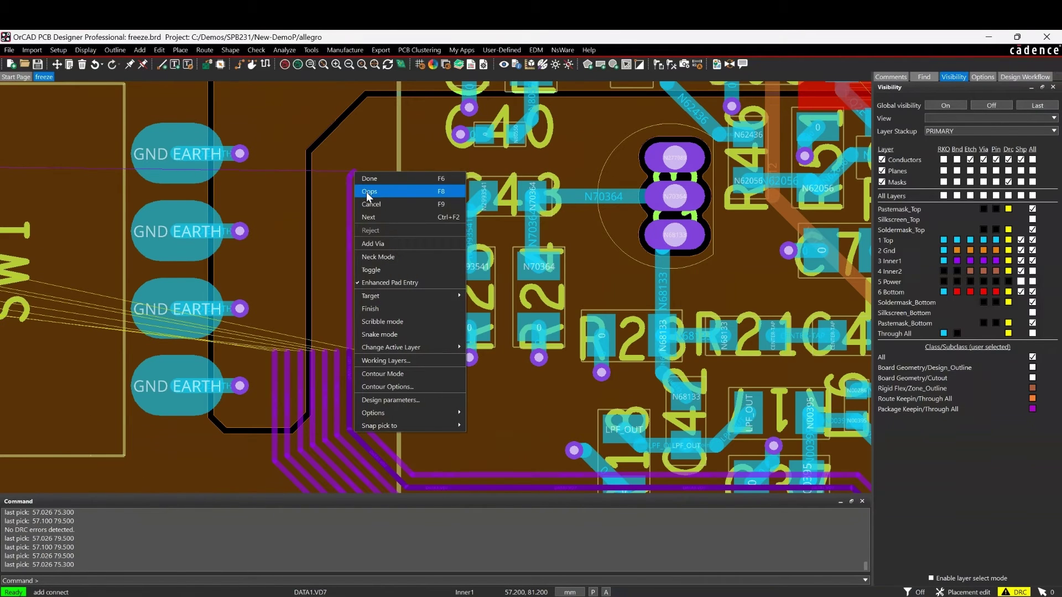
pyautogui.click(366, 198)
# - Freeze the GND EARTH copper shape using Shape > Freeze Shape(s), then Done
pyautogui.click(230, 50)
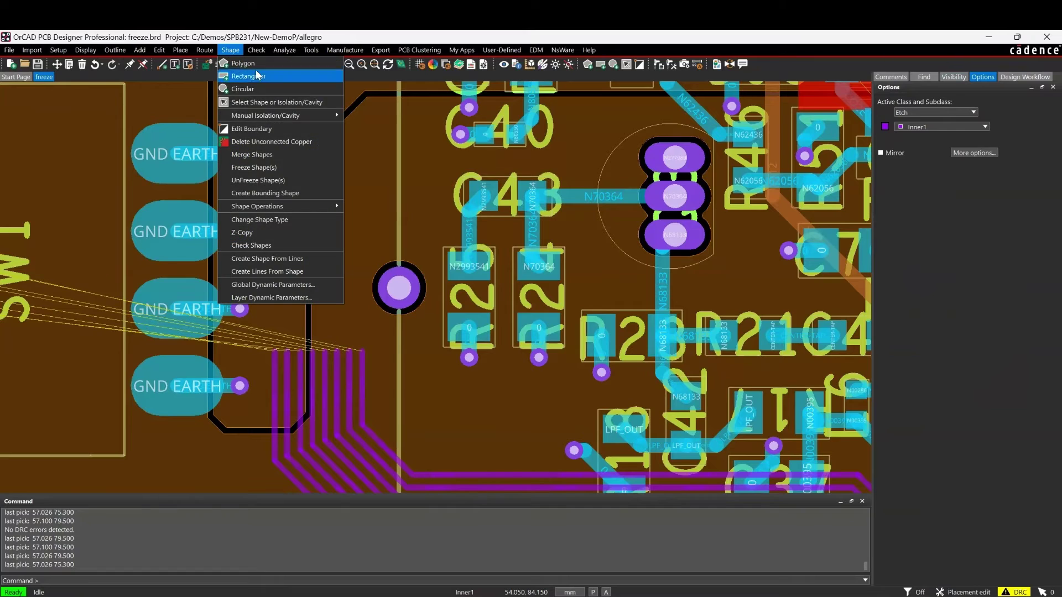
pyautogui.click(264, 168)
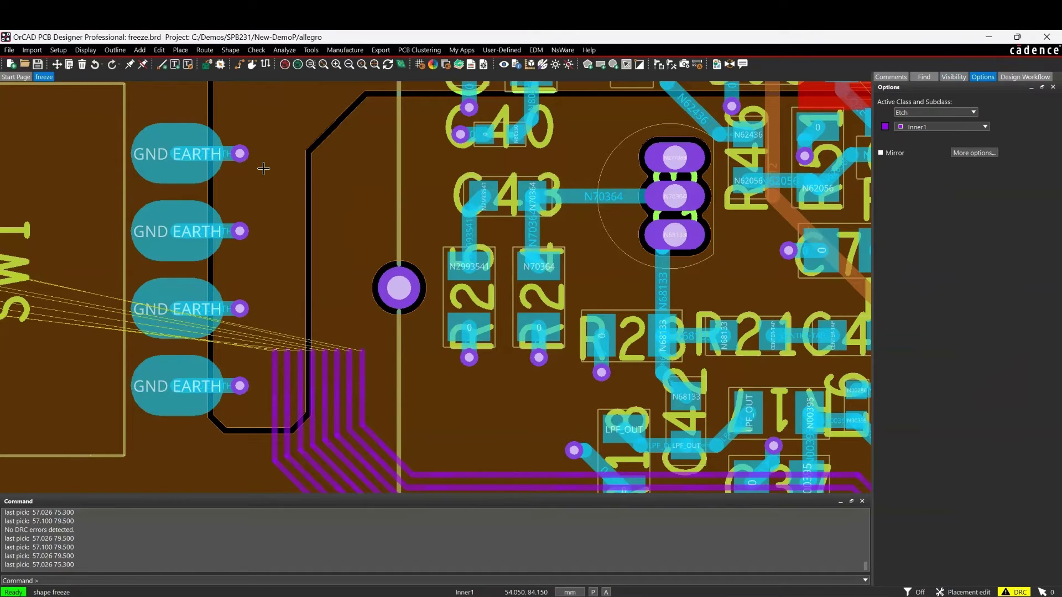
pyautogui.click(303, 150)
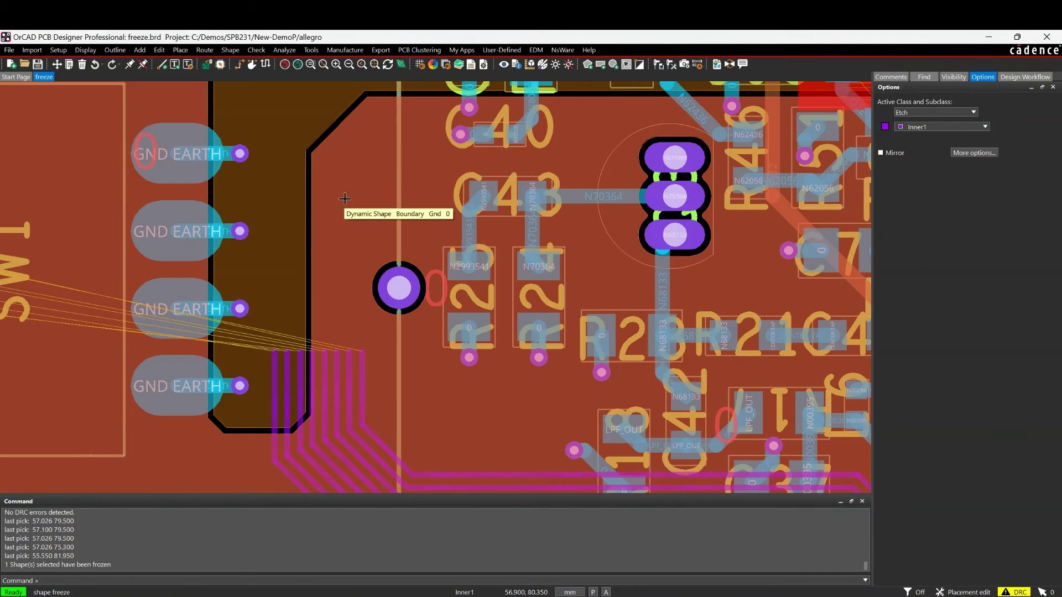
pyautogui.rightClick(344, 201)
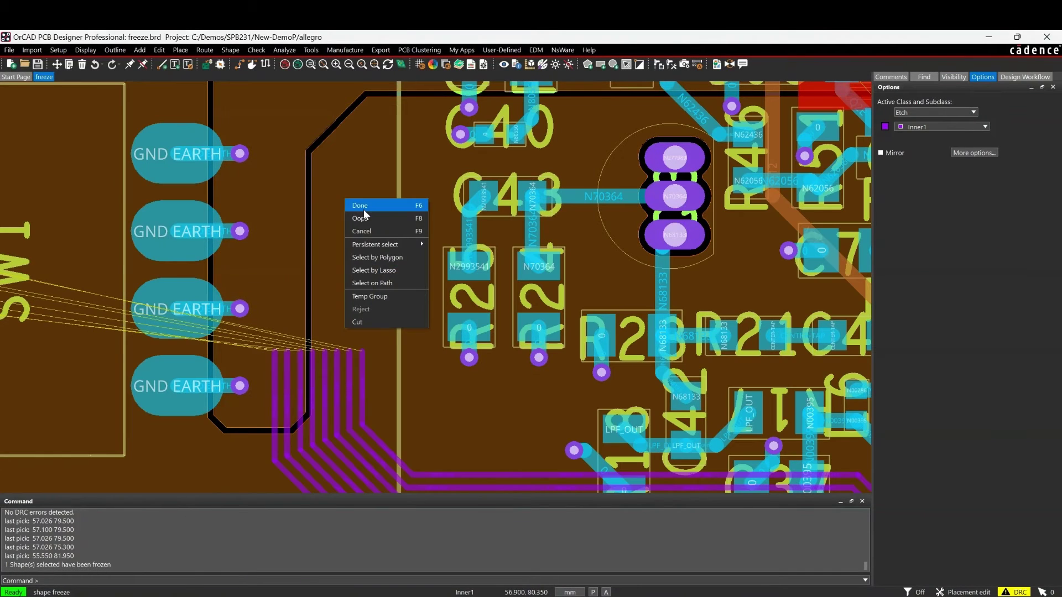
pyautogui.click(356, 205)
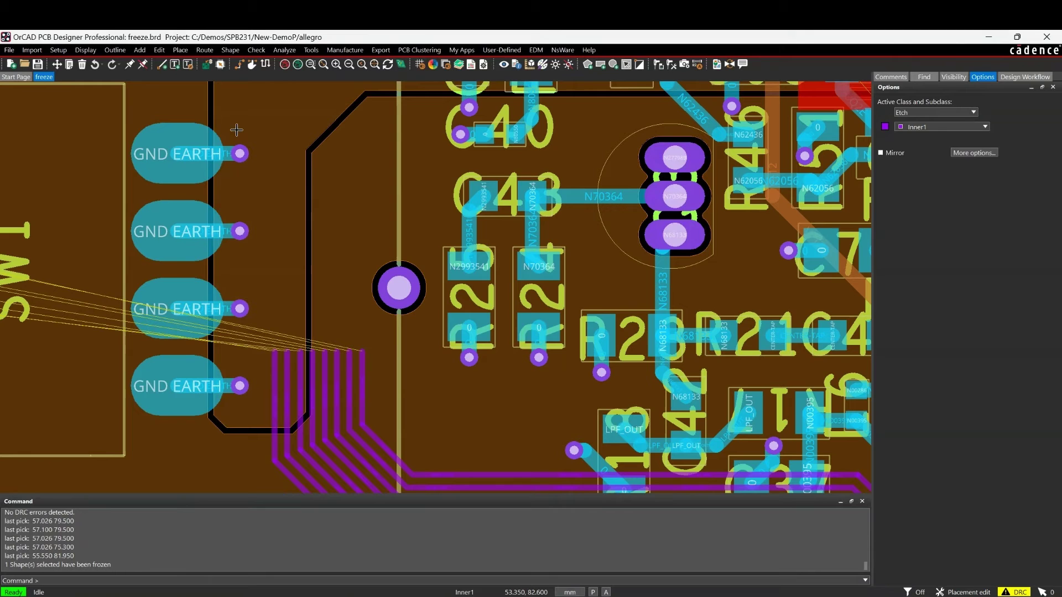
# - Show the Find filter and change the editing mode from Placement edit to General edit
pyautogui.scroll(-2, 220, 106)
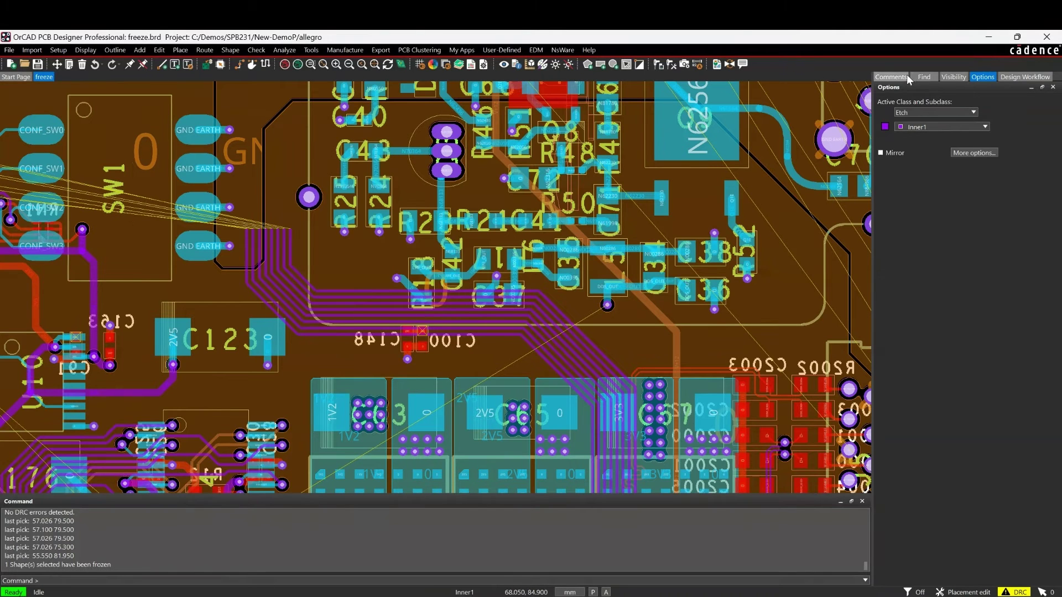
pyautogui.click(925, 77)
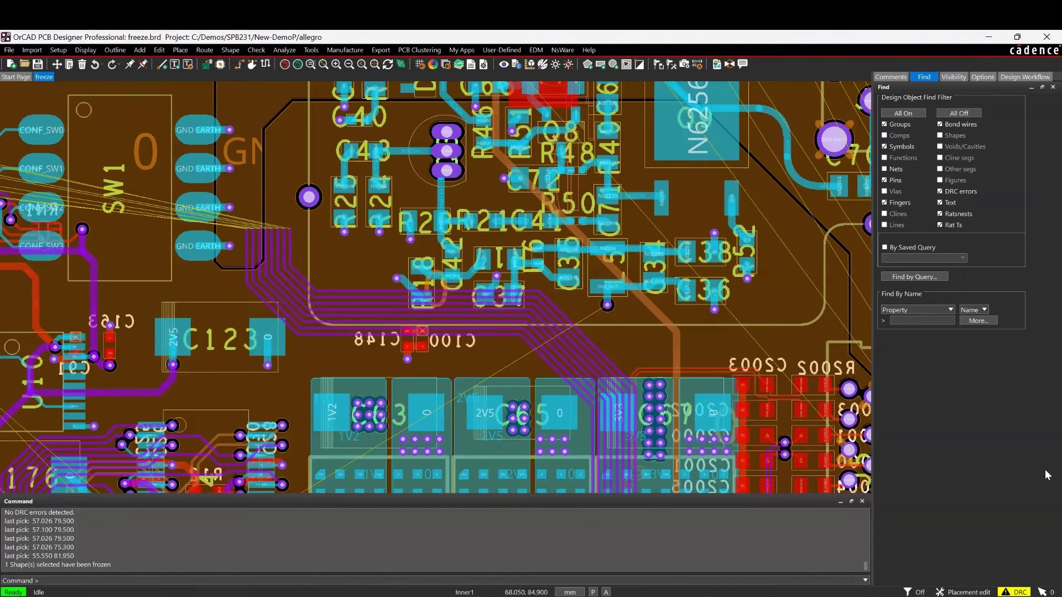
pyautogui.click(968, 592)
pyautogui.click(991, 520)
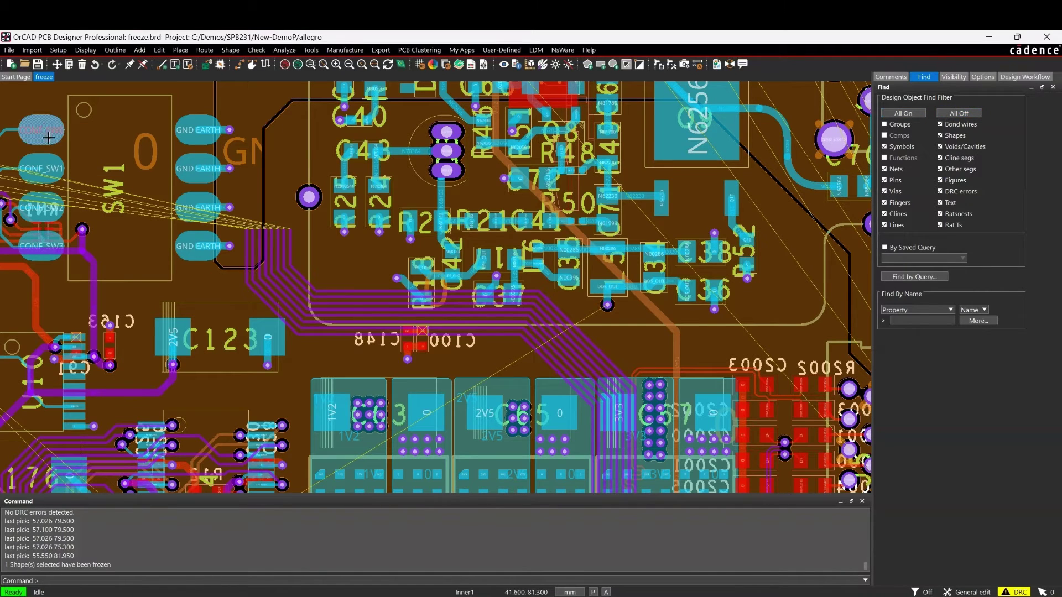
# - Window-select the eight DATA1 ratsnests and route the bundle upward across the frozen GND EARTH area
pyautogui.click(239, 65)
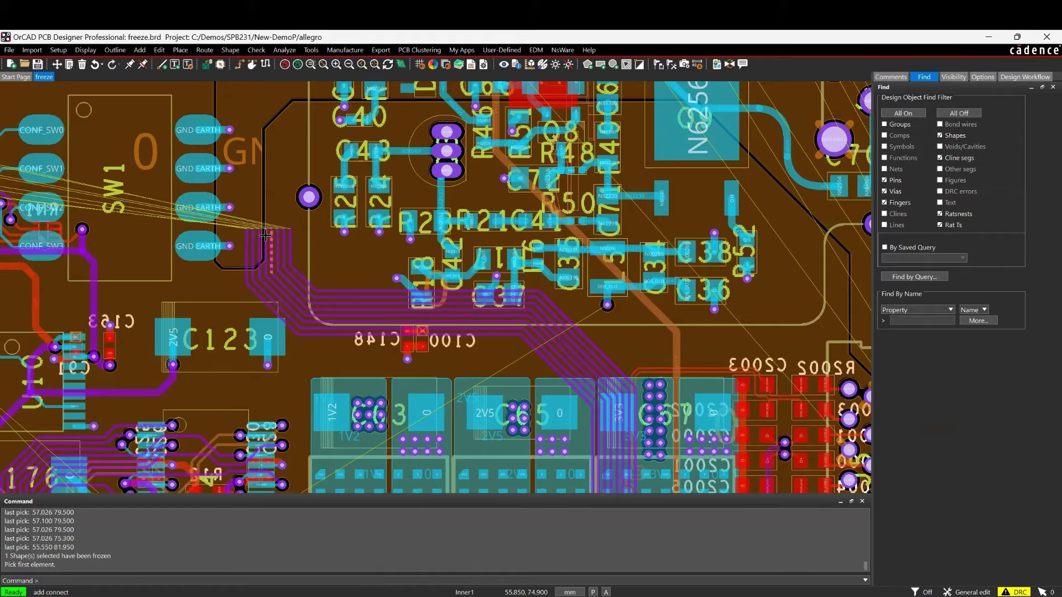
pyautogui.scroll(1, 265, 157)
pyautogui.moveTo(211, 232); pyautogui.dragTo(330, 204)
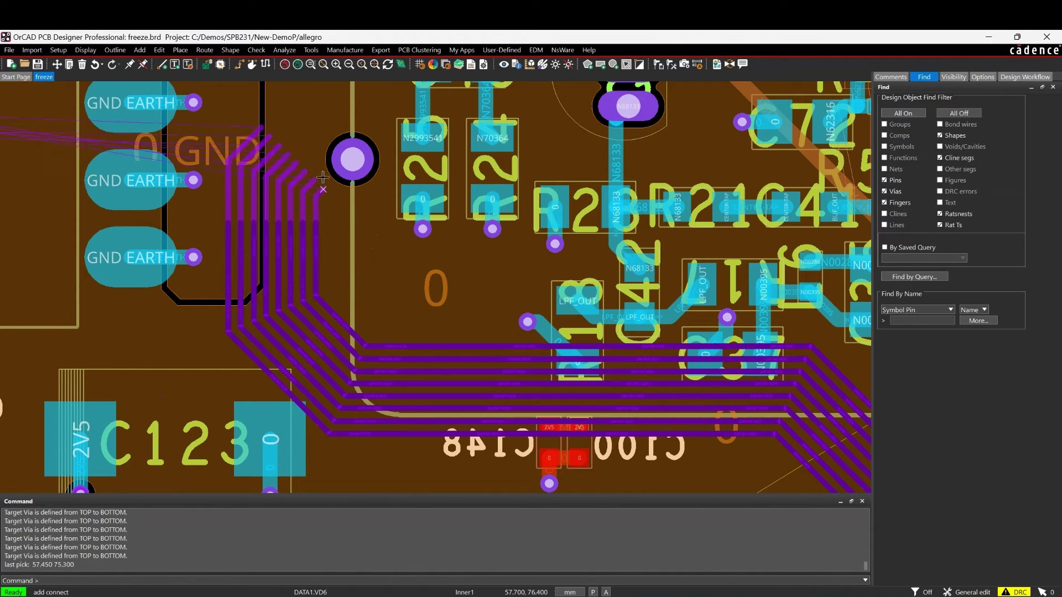
pyautogui.moveTo(302, 135); pyautogui.dragTo(277, 138, button='middle')
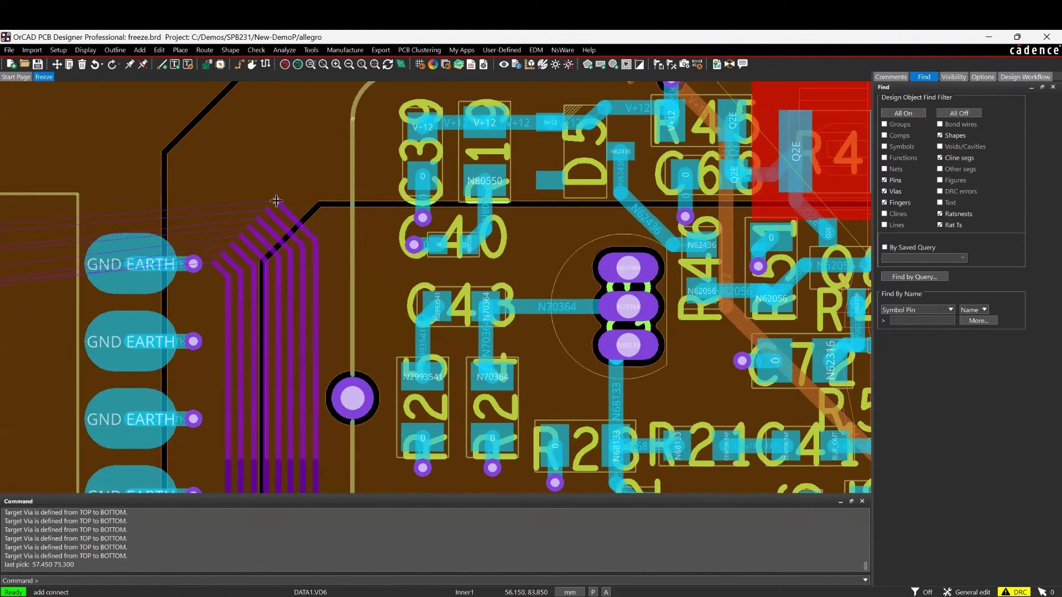
pyautogui.click(313, 215)
# - Drop a row of vias, continue the DATA1 traces on Top to the left, and finish with Done
pyautogui.doubleClick(313, 216)
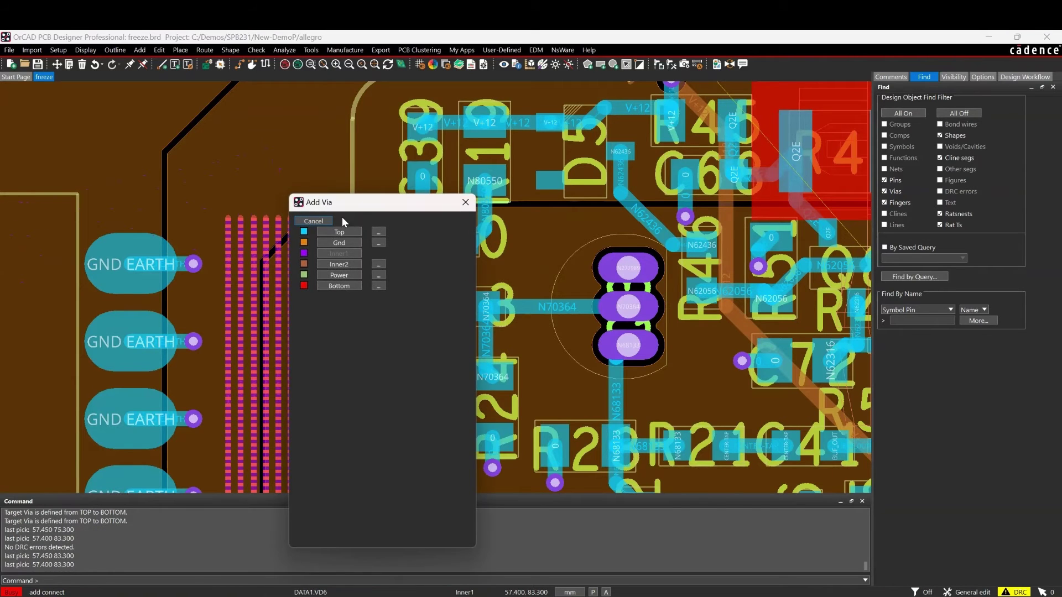
pyautogui.click(346, 232)
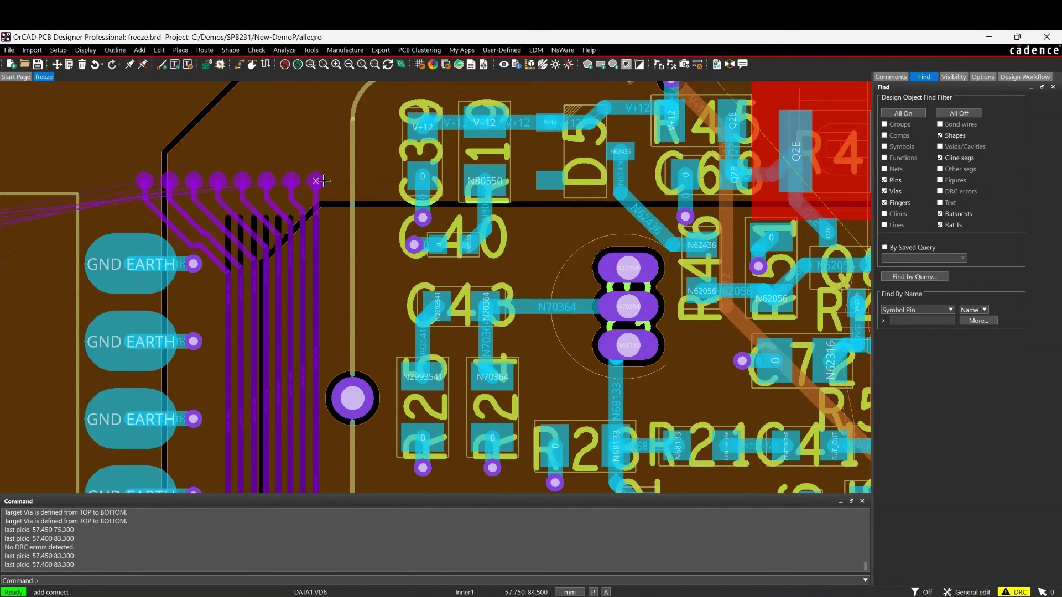
pyautogui.click(323, 180)
pyautogui.click(315, 173)
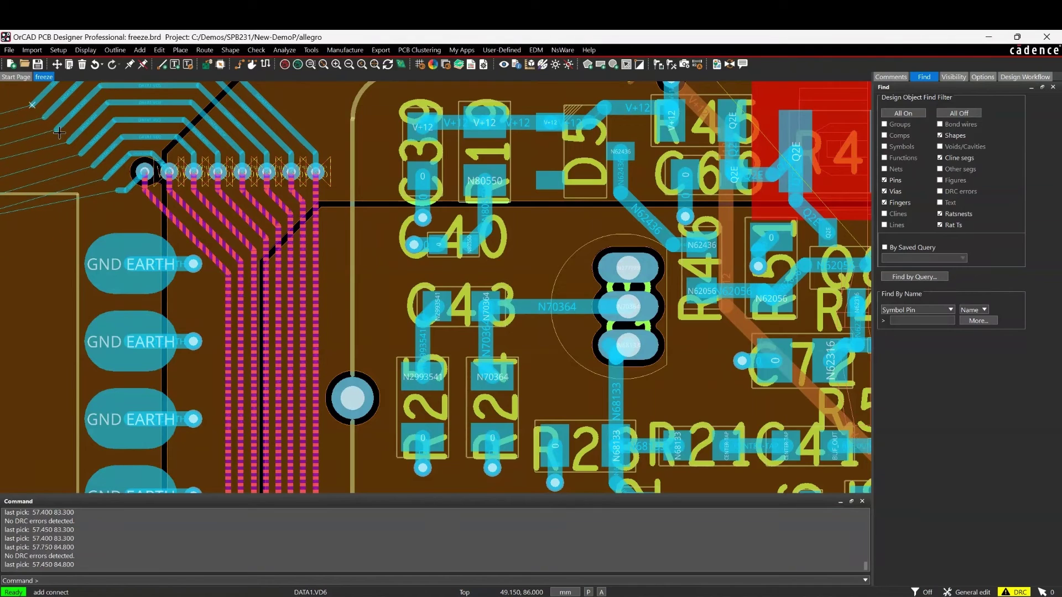
pyautogui.moveTo(58, 116); pyautogui.dragTo(218, 119, button='middle')
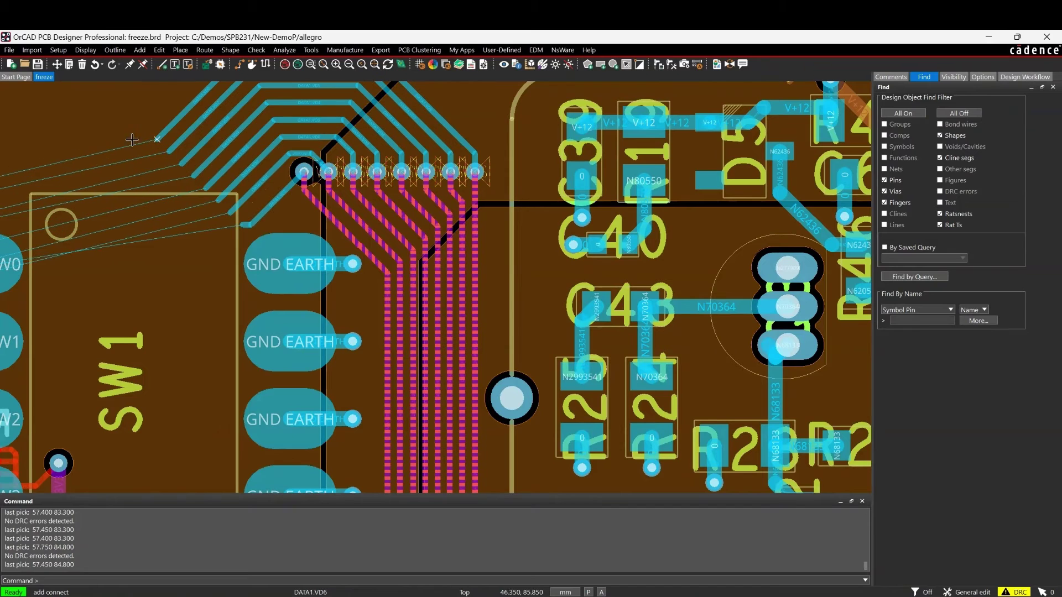
pyautogui.click(21, 134)
pyautogui.rightClick(15, 130)
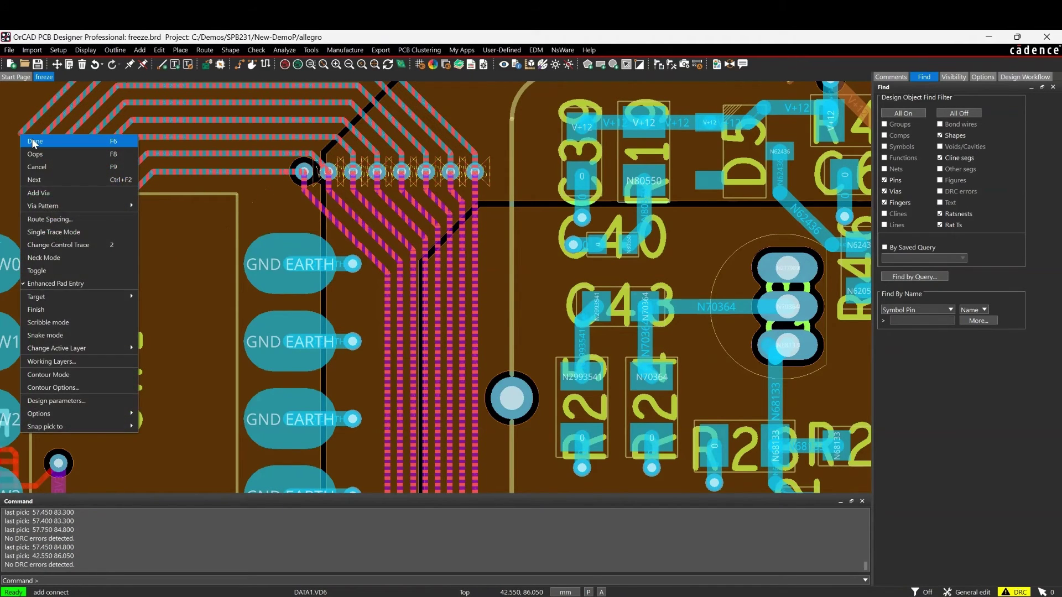
pyautogui.click(28, 141)
pyautogui.scroll(3, 319, 165)
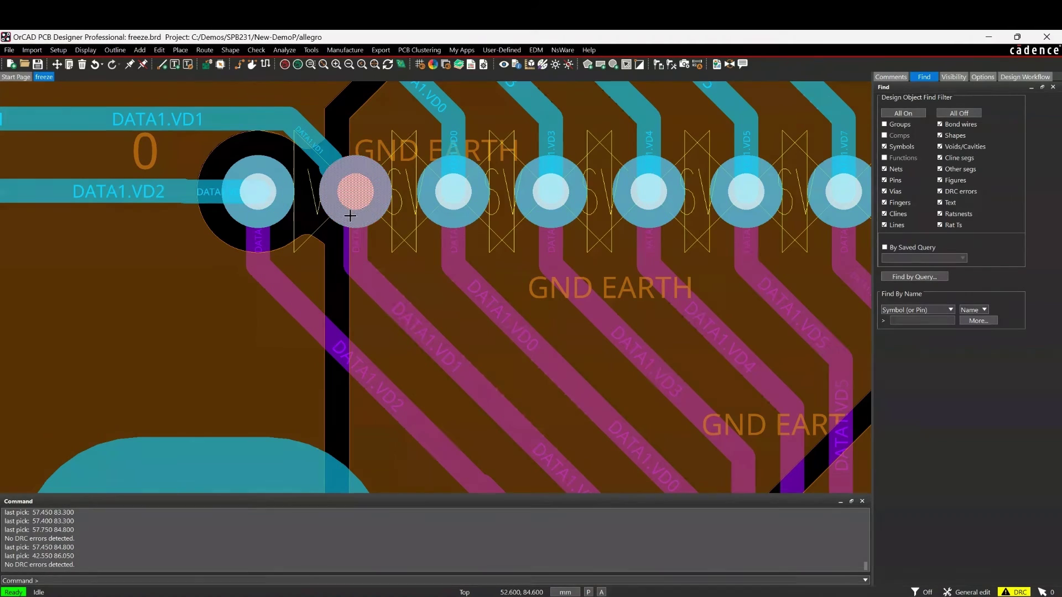
pyautogui.moveTo(399, 232)
pyautogui.scroll(-2, 498, 242)
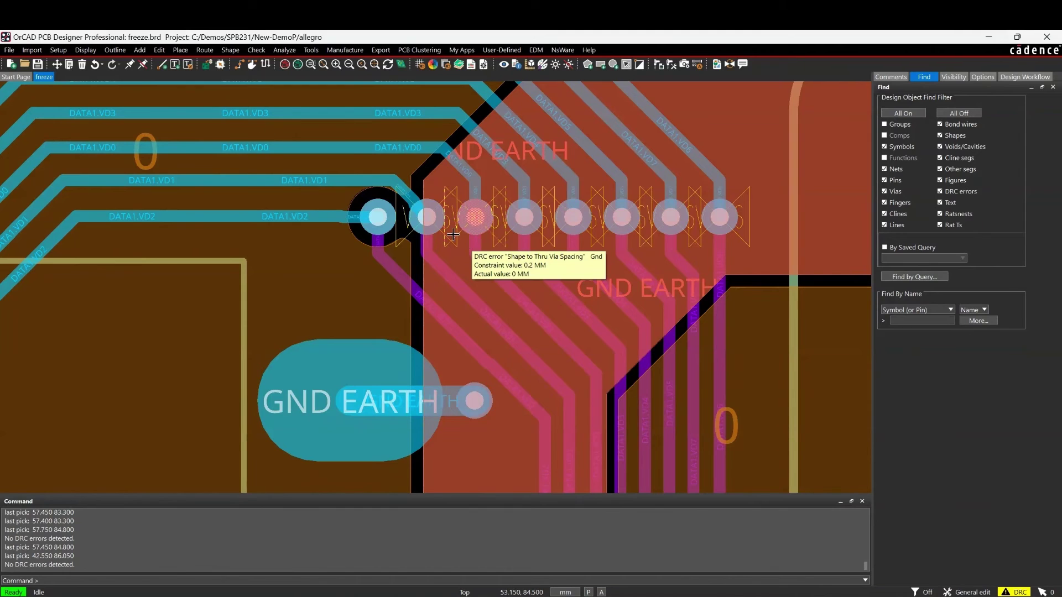
# - Unfreeze the GND EARTH shape via Shape > Unfreeze Shape(s), then Done
pyautogui.click(231, 51)
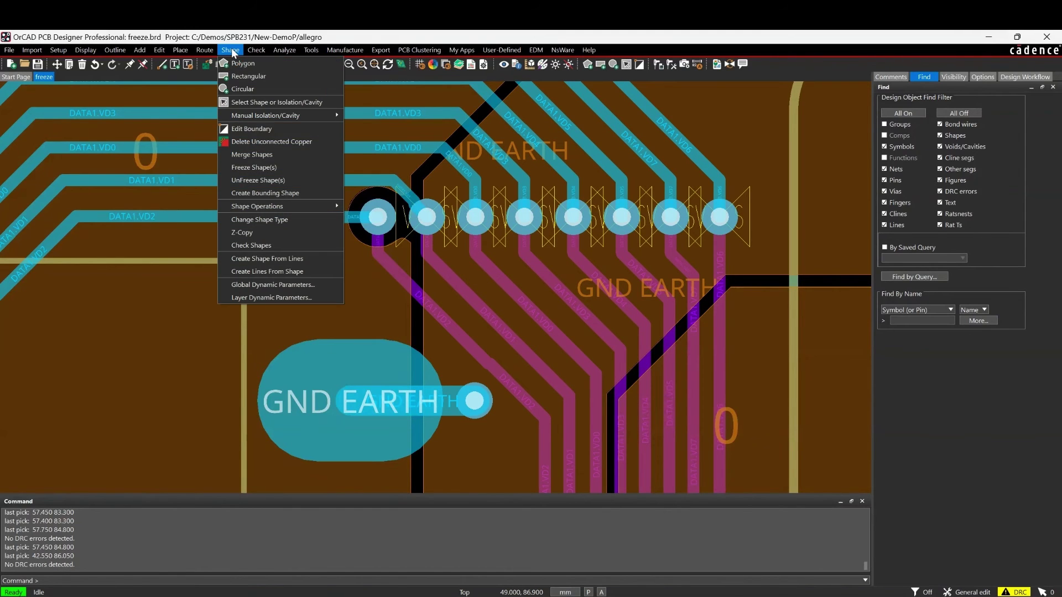
pyautogui.click(273, 180)
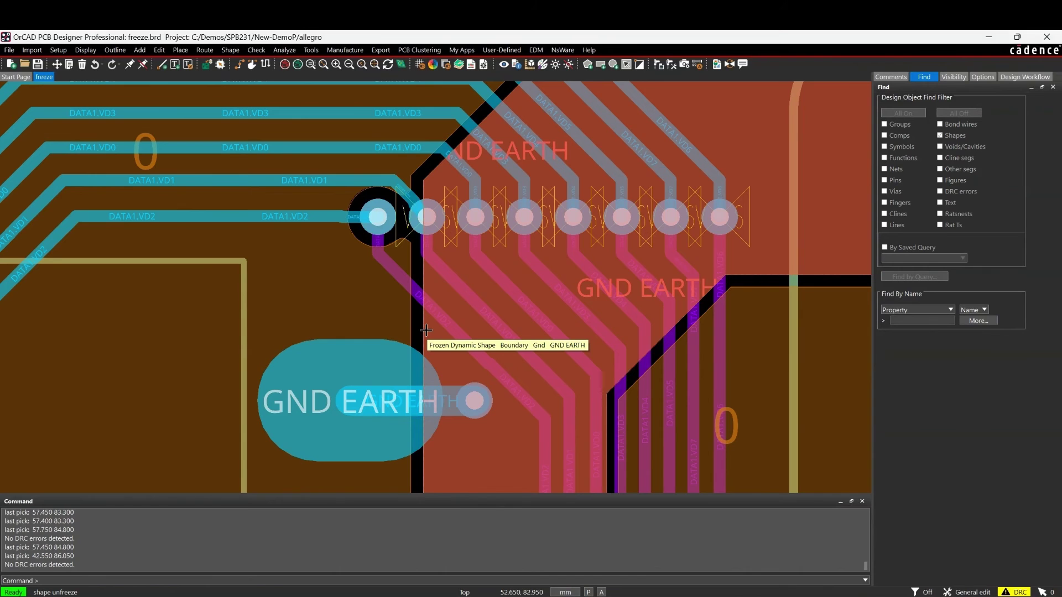
pyautogui.click(425, 331)
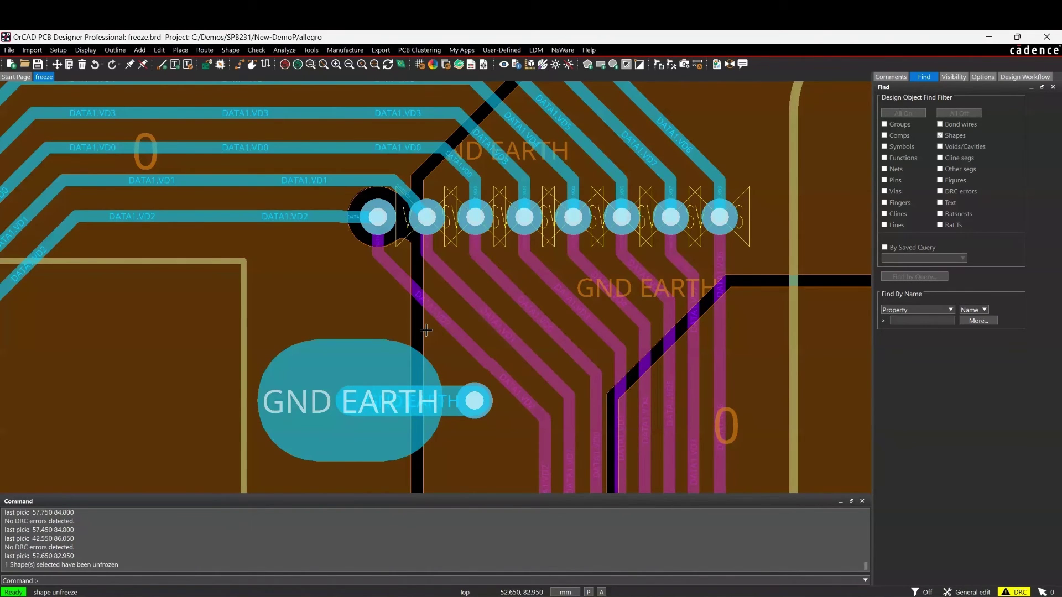
pyautogui.rightClick(425, 331)
pyautogui.click(446, 339)
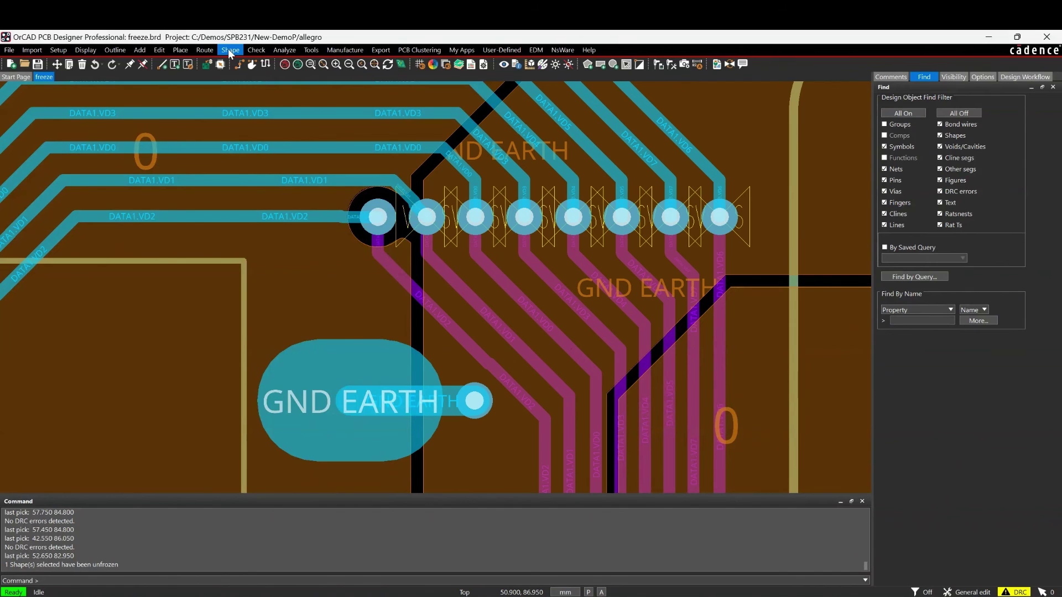
# - In Check > Design Status, run Update to Smooth so GND EARTH voids around the new vias
pyautogui.click(257, 51)
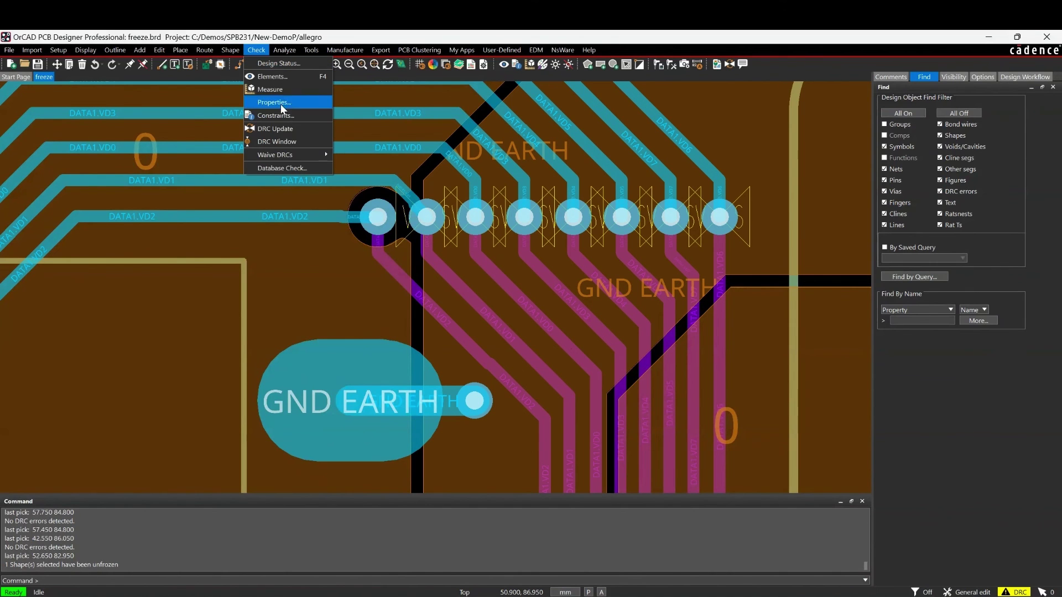
pyautogui.click(283, 65)
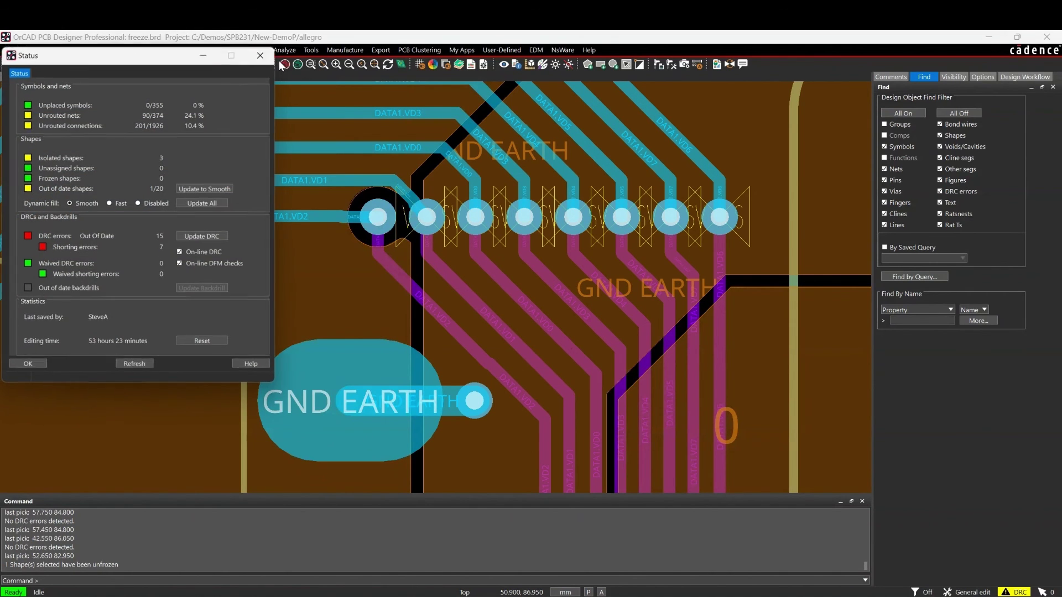
pyautogui.click(207, 188)
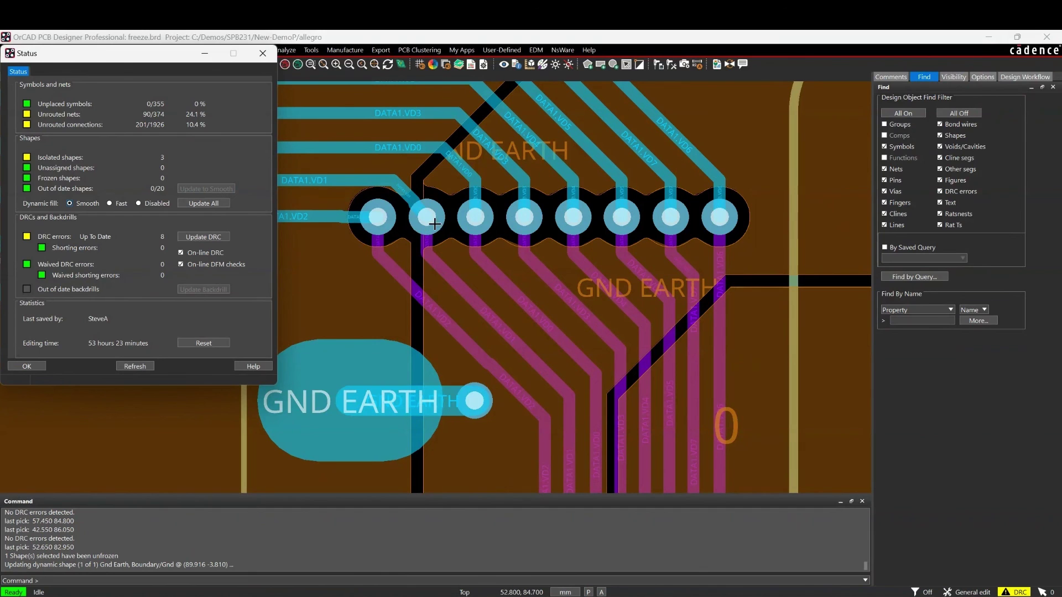